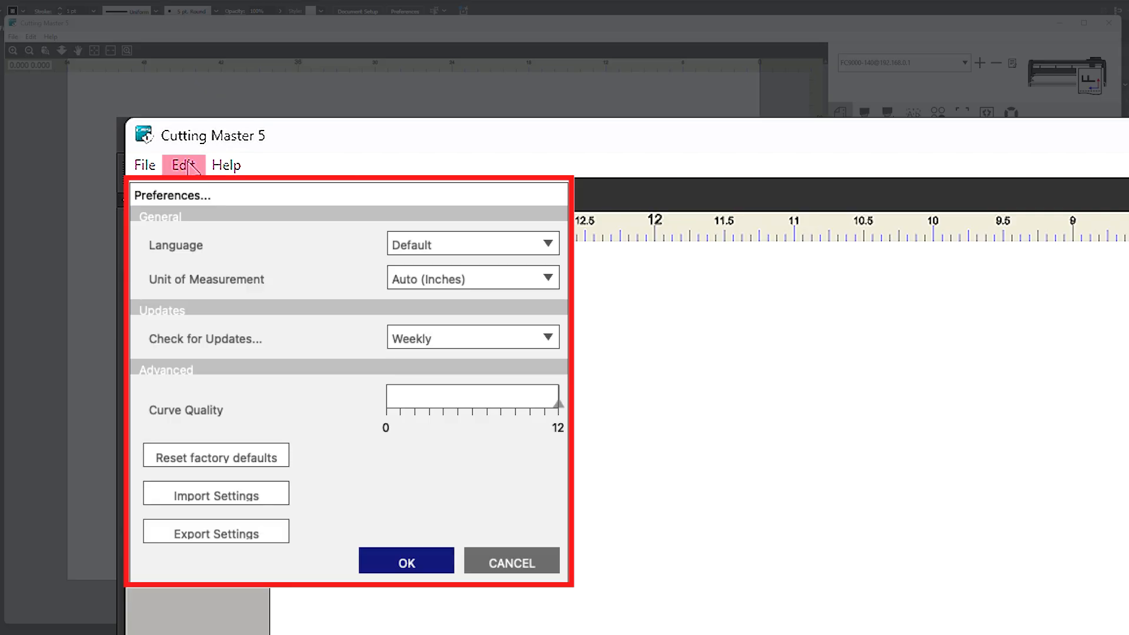
Zoom the job preview in and out, and magnify the area around the GRAPHTEC artwork
mouse_move(226, 165)
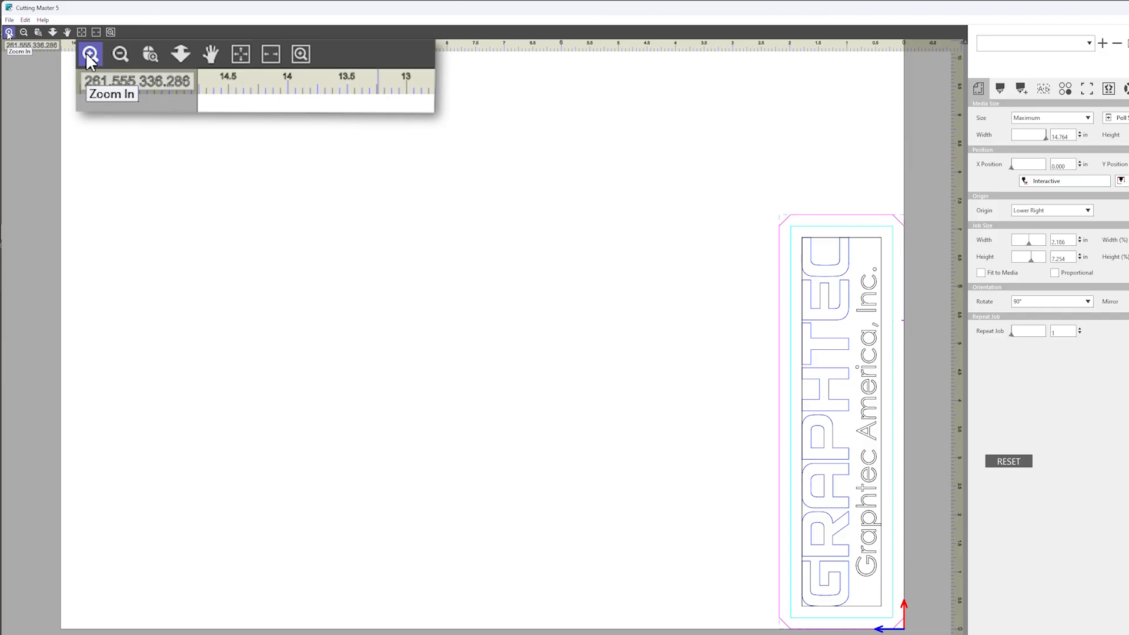
click(9, 32)
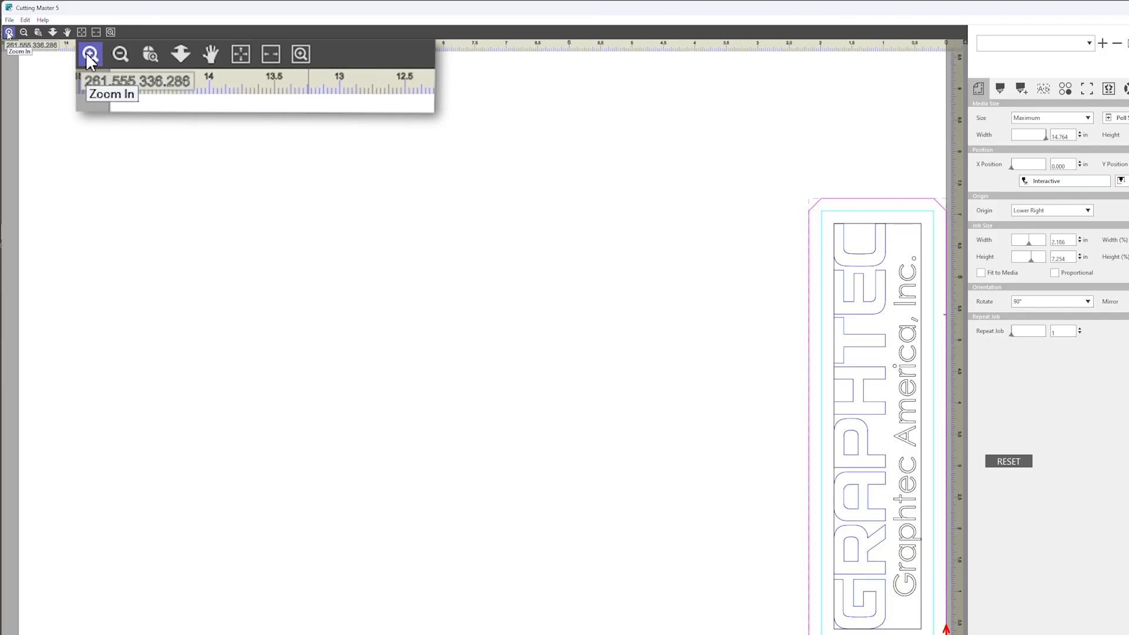
click(24, 33)
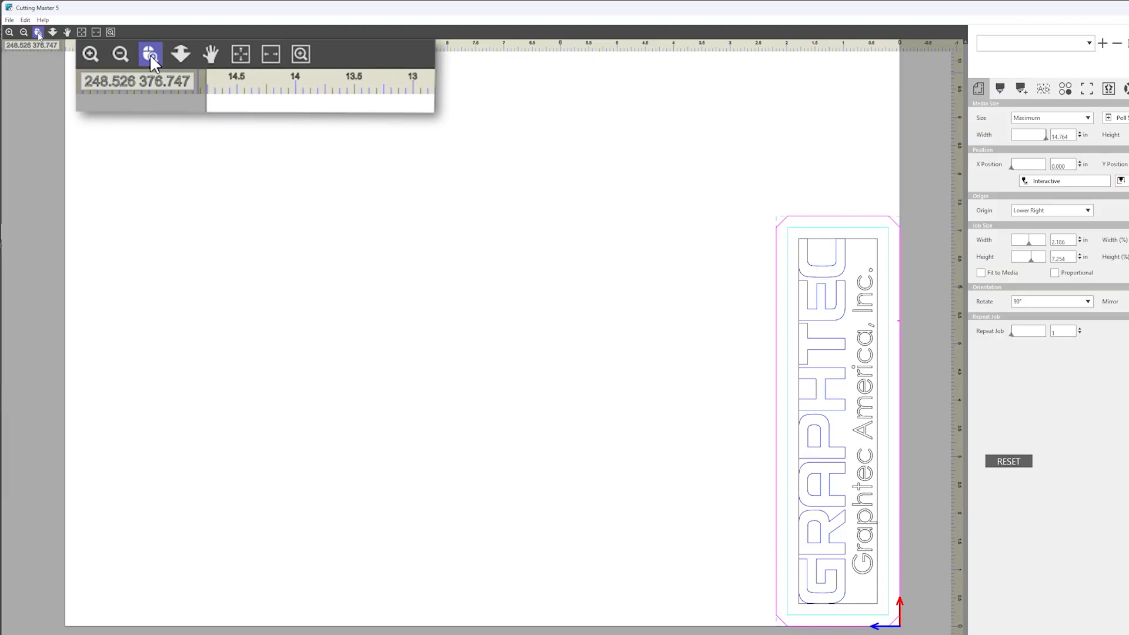
click(39, 34)
drag(589, 167, 919, 633)
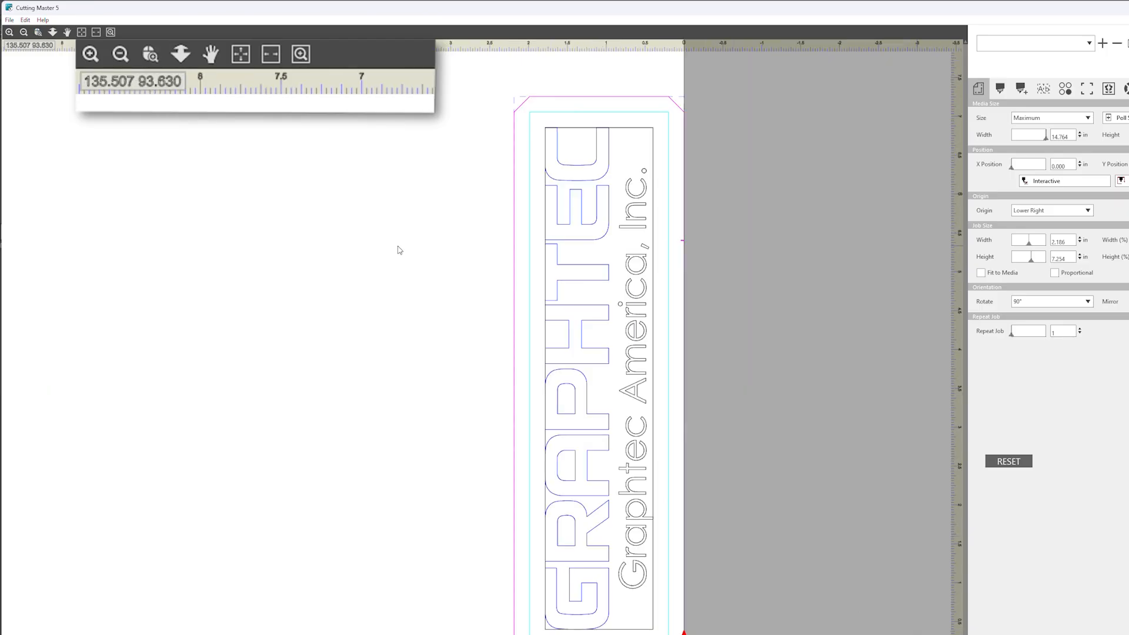
Adjust the preview magnification with Drag Zoom and pan the artwork toward the right side of the view
click(53, 32)
mouse_move(202, 189)
mouse_down()
mouse_move(391, 206)
mouse_move(491, 268)
mouse_move(196, 222)
mouse_move(125, 193)
mouse_up()
click(67, 32)
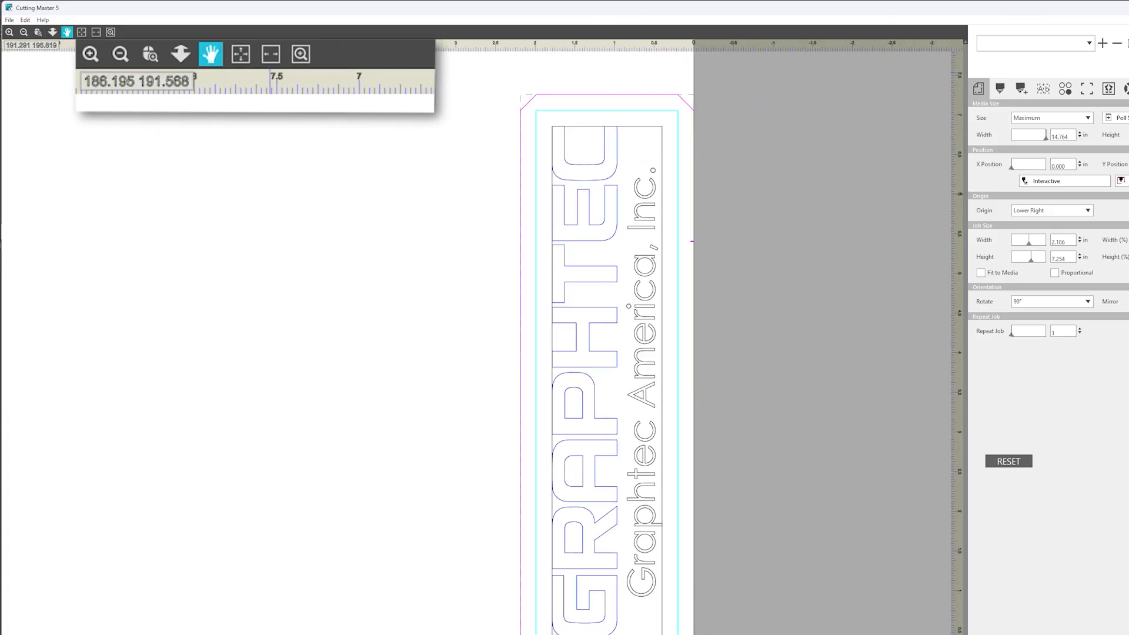
drag(272, 265, 494, 259)
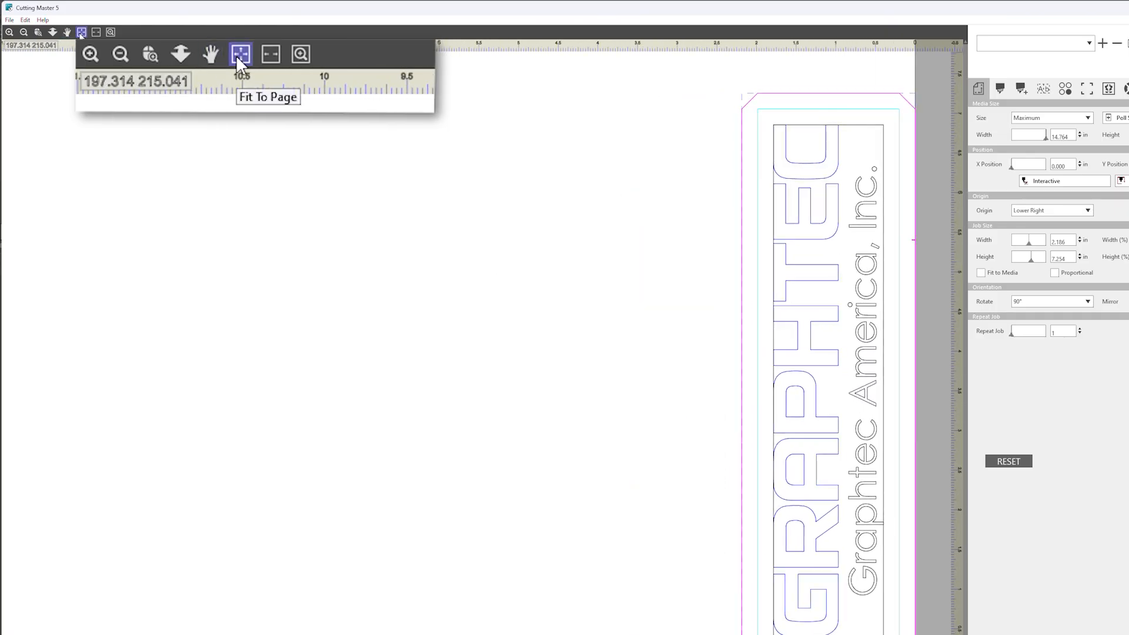
Fit the preview to the whole page and to the media width
click(81, 32)
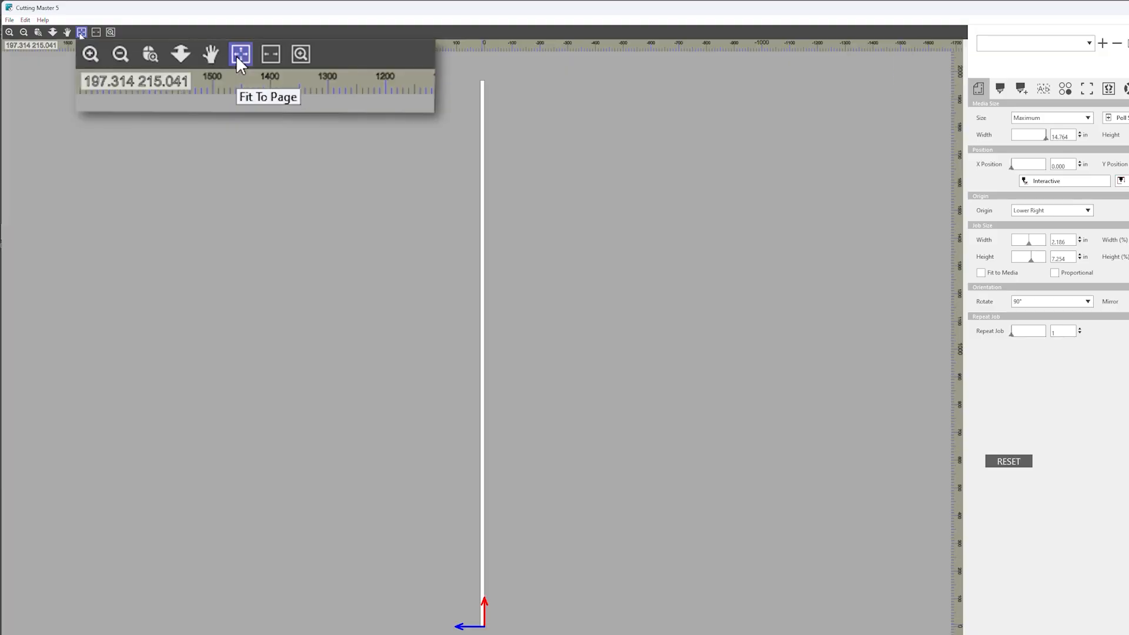
click(96, 33)
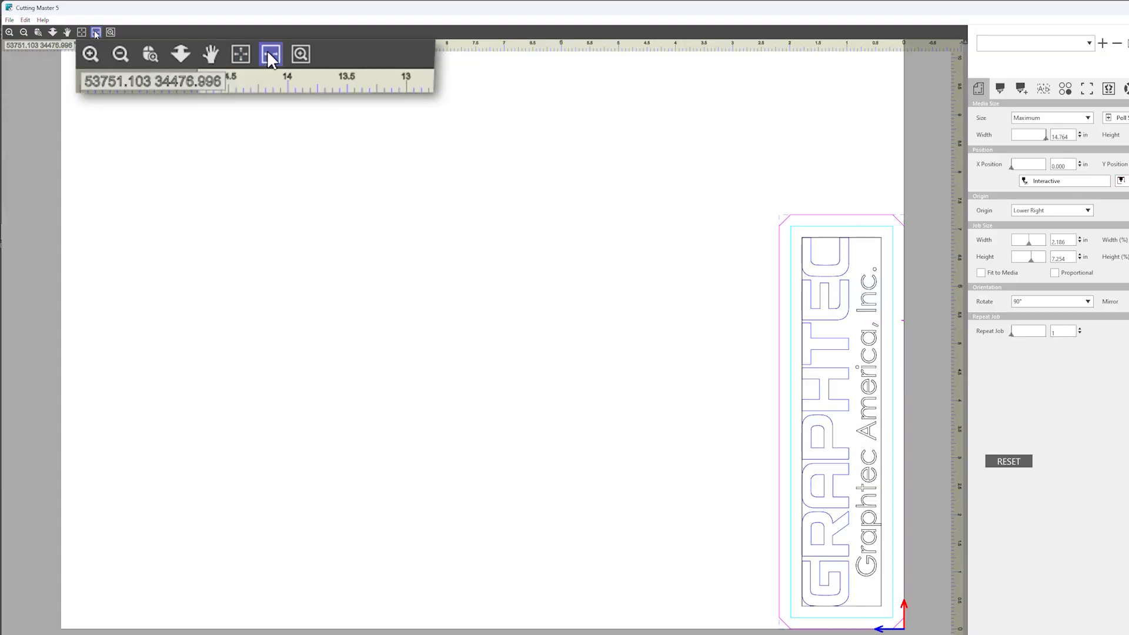
click(111, 33)
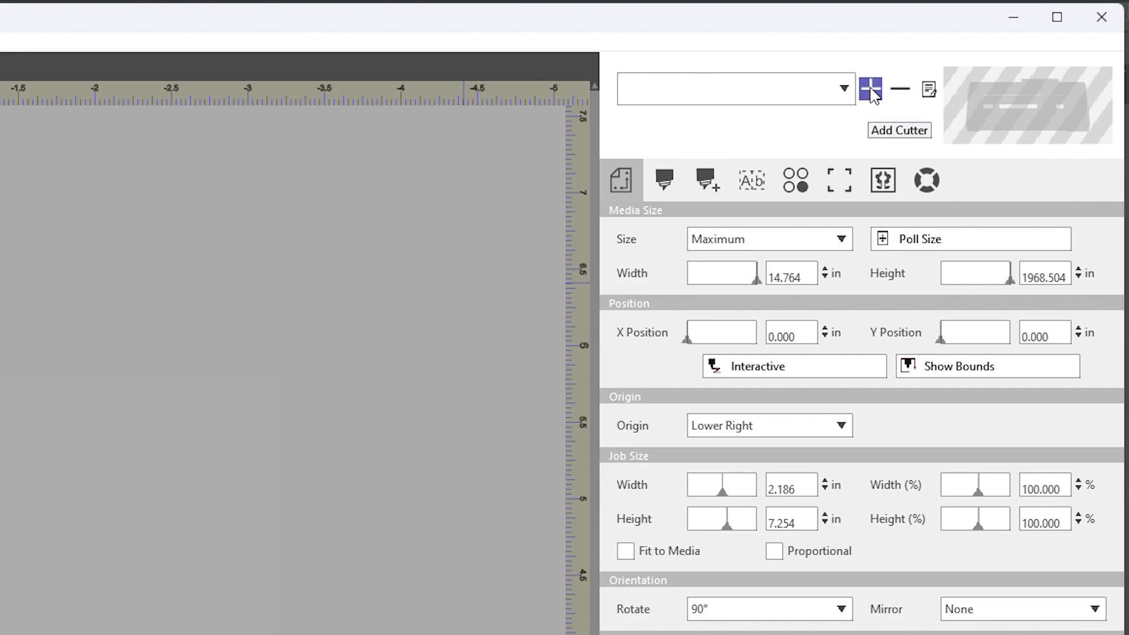
Add the FC9000-140 network cutter by searching for available devices, and test its LAN connection
click(870, 89)
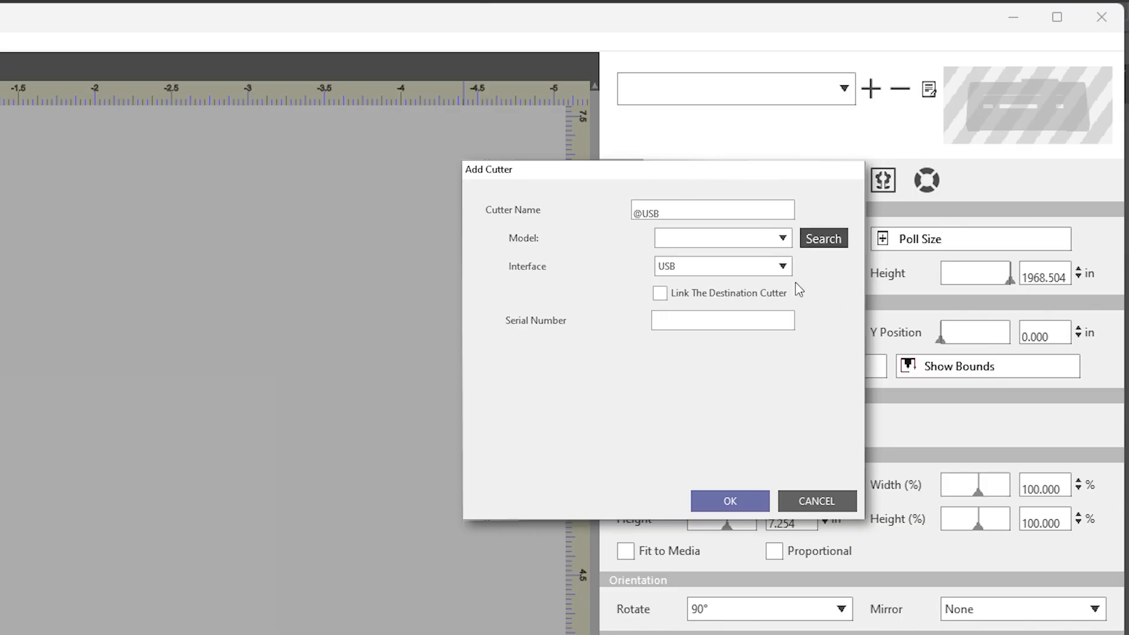
click(836, 243)
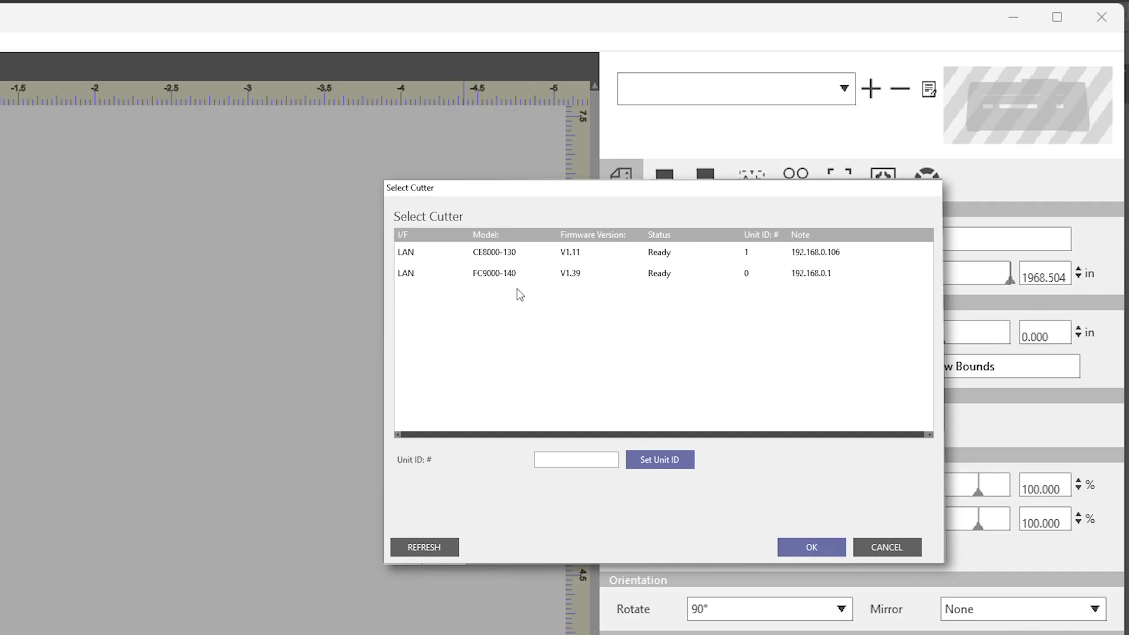
click(500, 278)
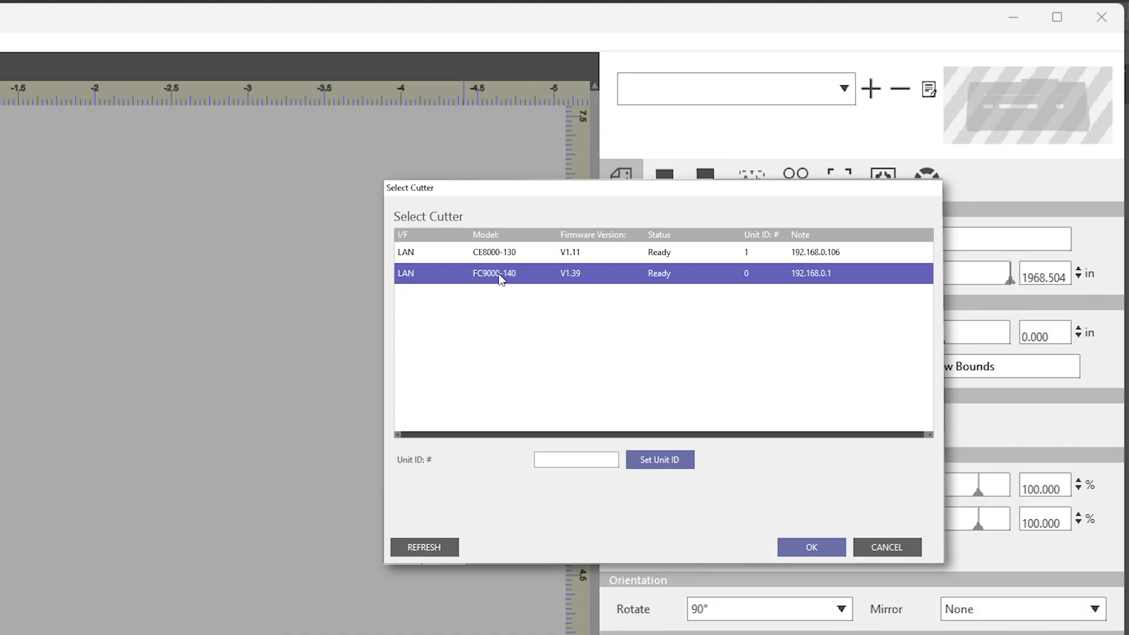
click(556, 278)
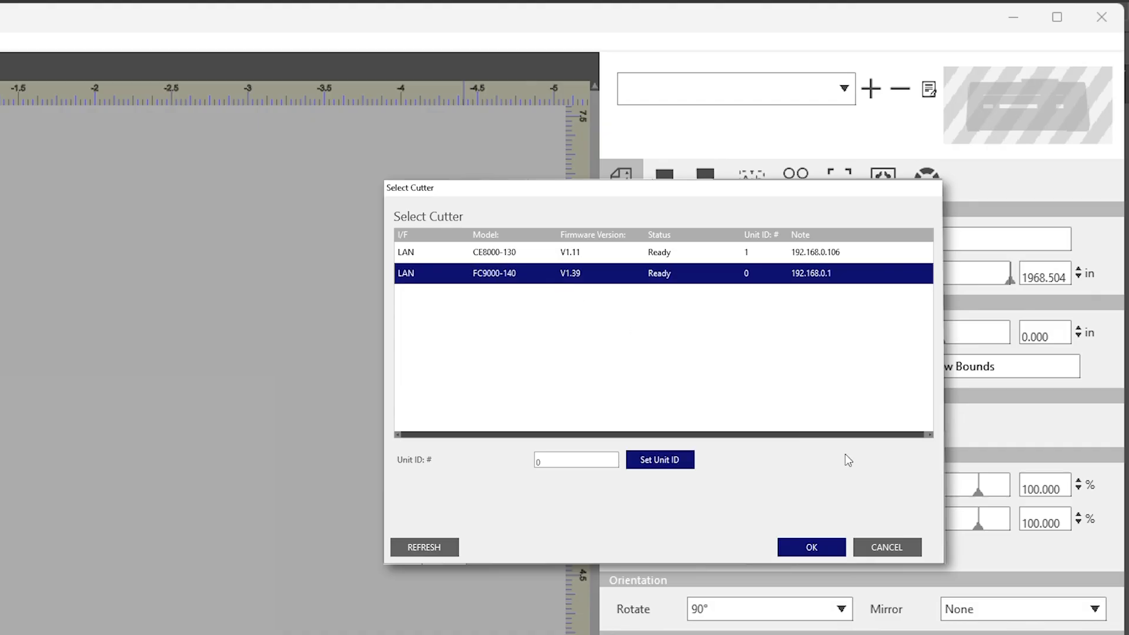
click(812, 548)
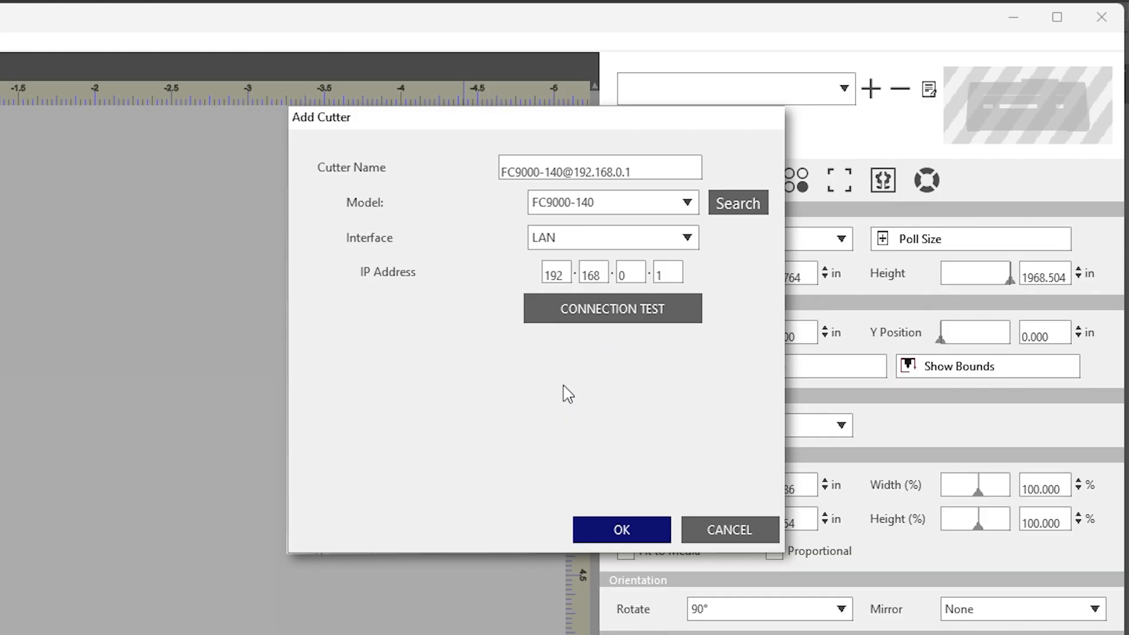
click(635, 315)
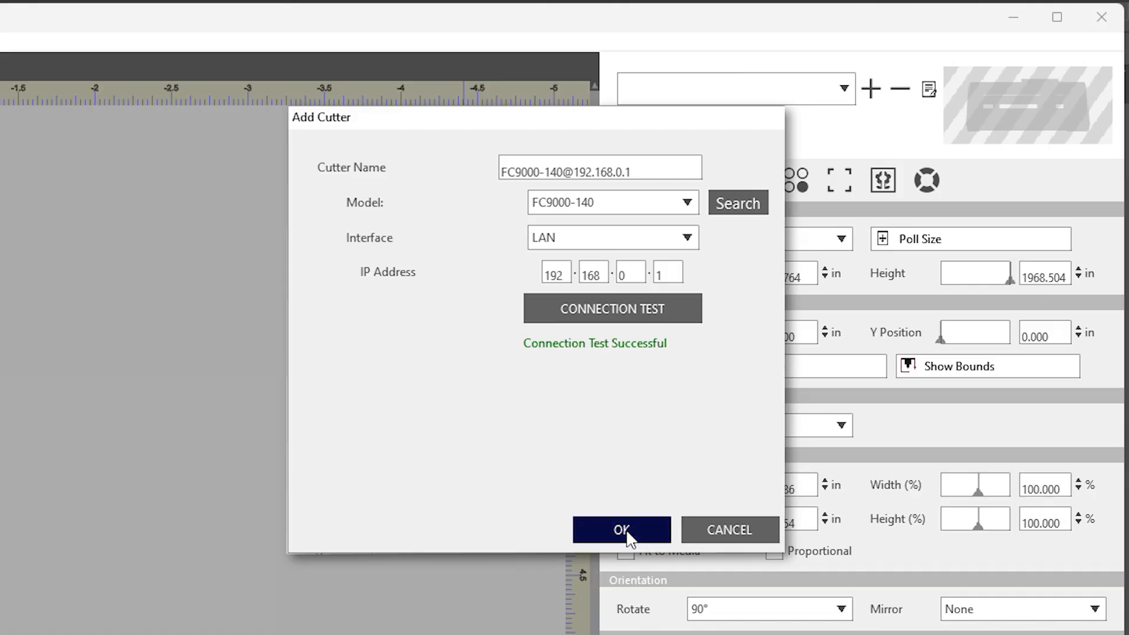
click(627, 533)
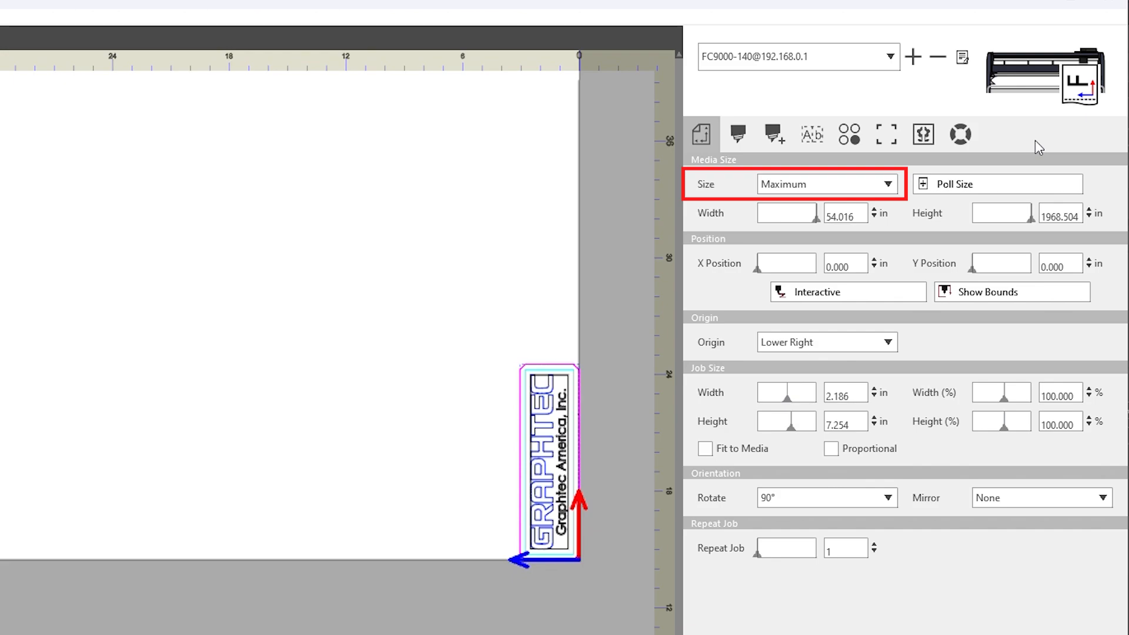
Poll the cutter for the loaded media size and try adjusting the job's Y position
click(922, 185)
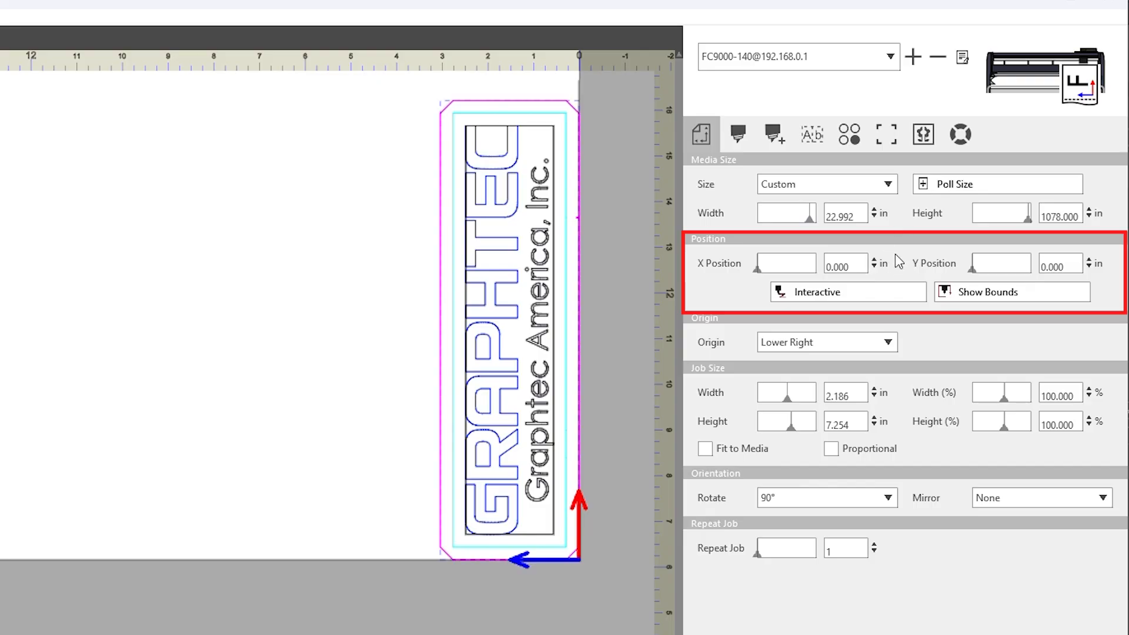
drag(978, 278, 966, 277)
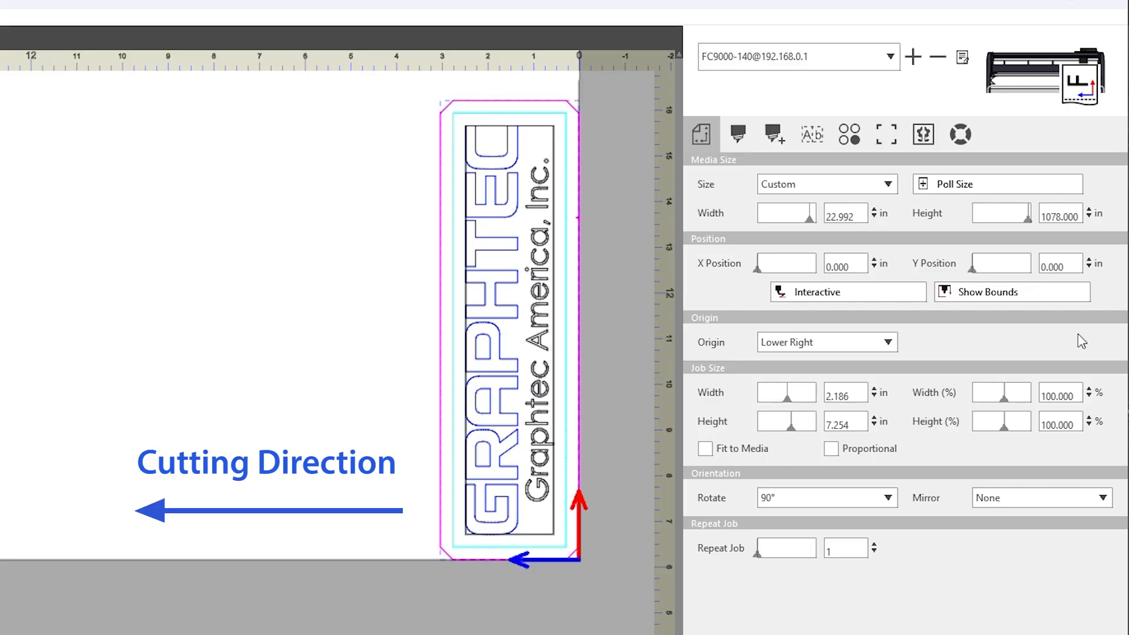
Preview the job with the Lower Center origin and restore the Lower Right origin
click(889, 343)
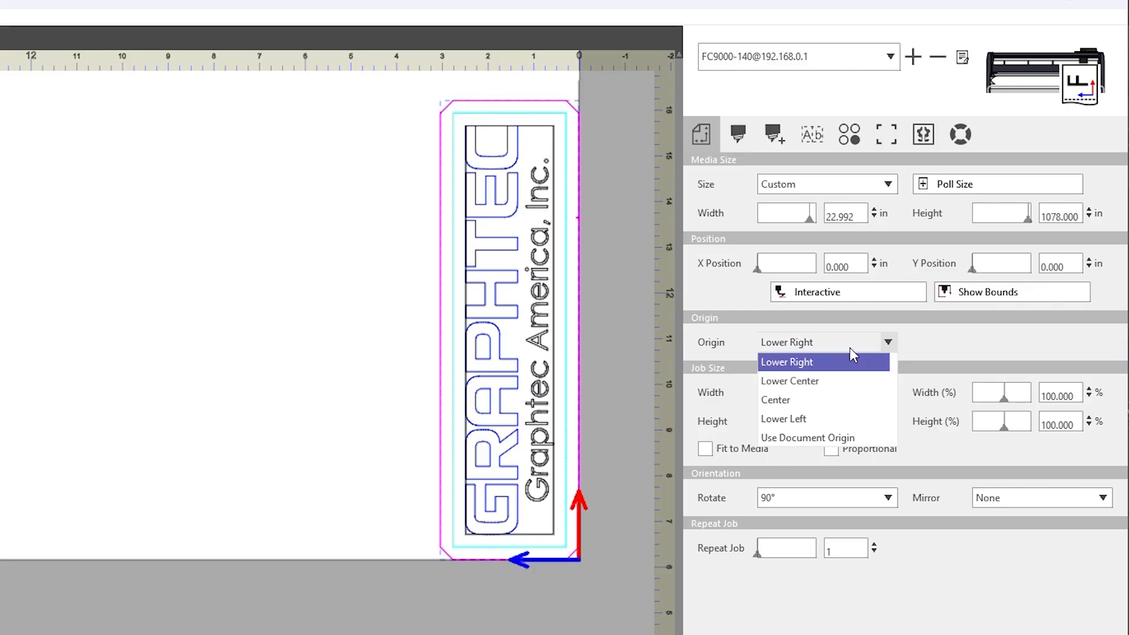
click(810, 381)
click(890, 343)
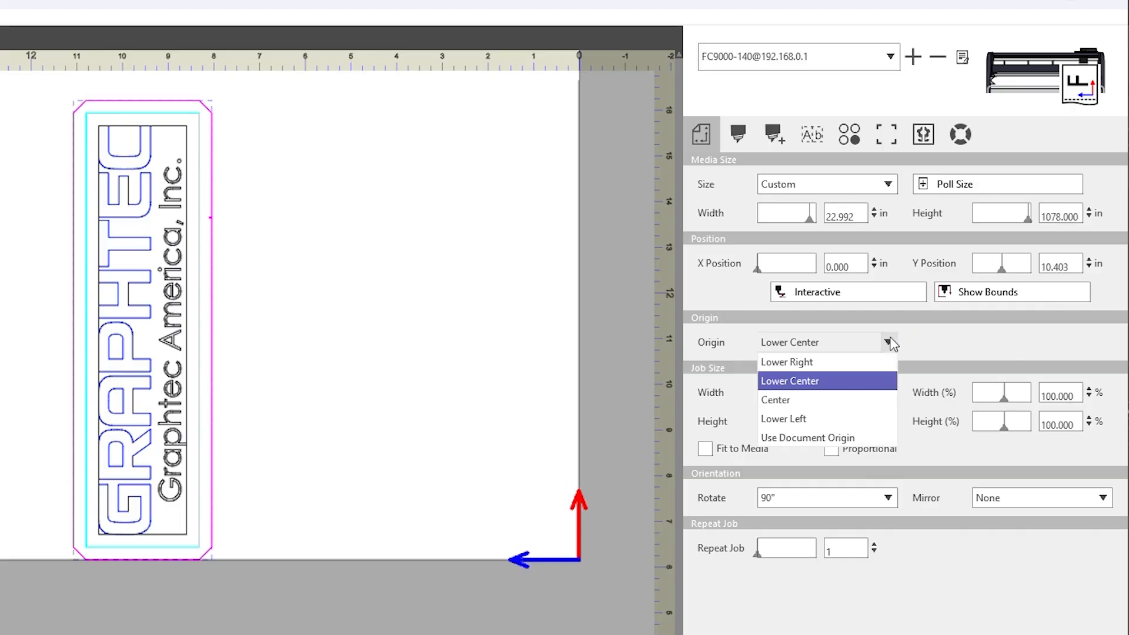
click(813, 362)
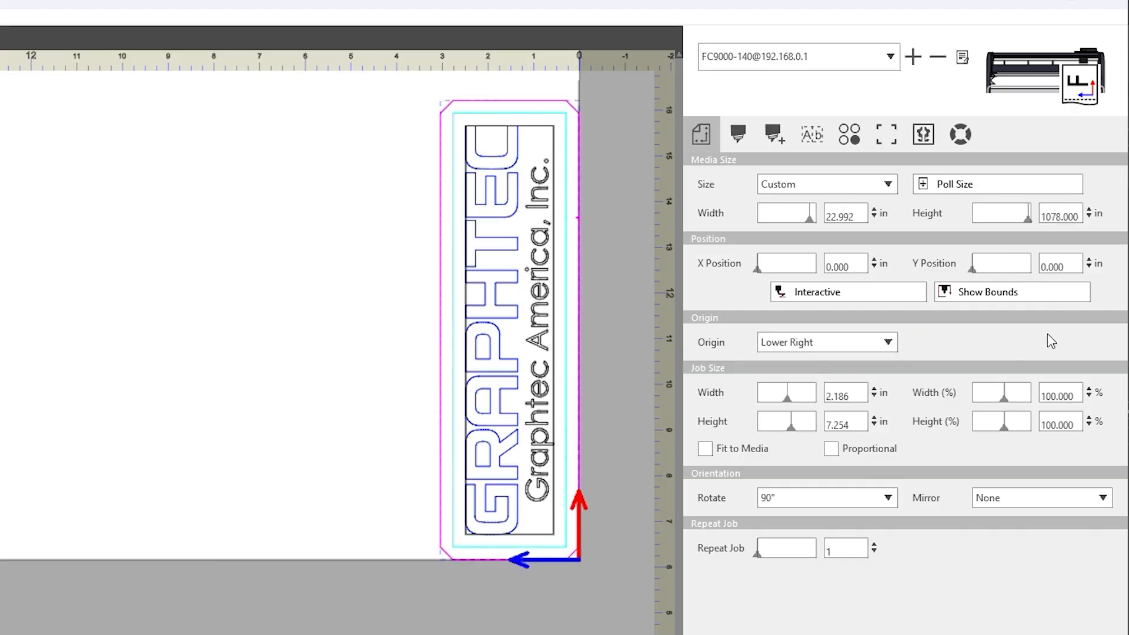
Scale the job width to 110% and restore it to 100%
mouse_move(1004, 399)
mouse_down()
mouse_move(1016, 404)
mouse_move(1003, 400)
mouse_up()
click(1067, 399)
double_click(1046, 398)
text(110)
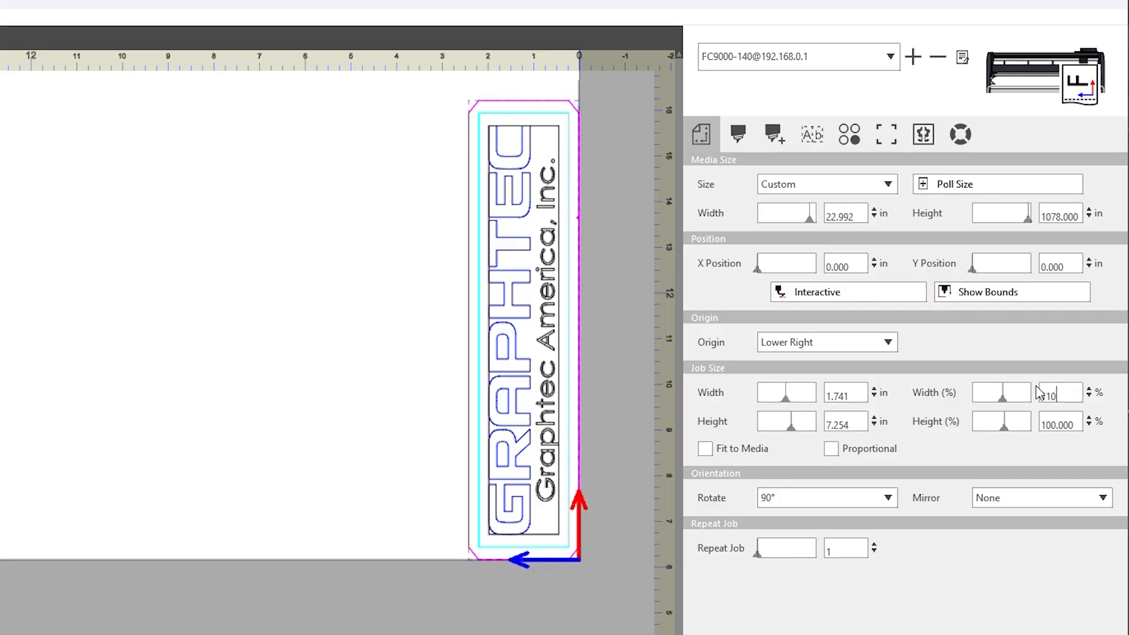
key(Return)
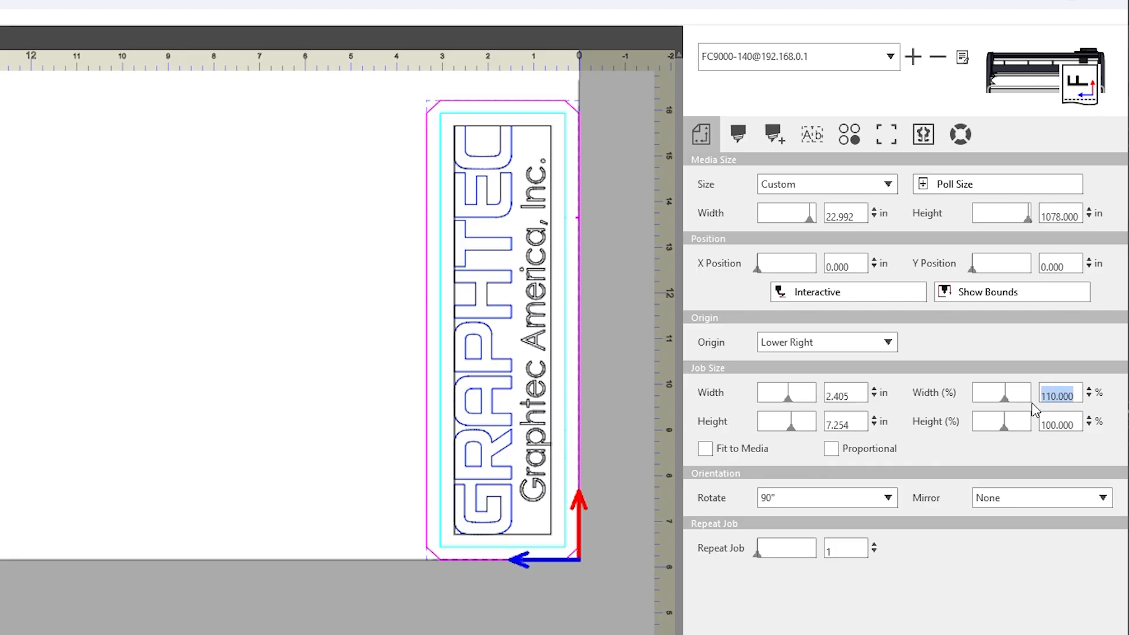
text(100.)
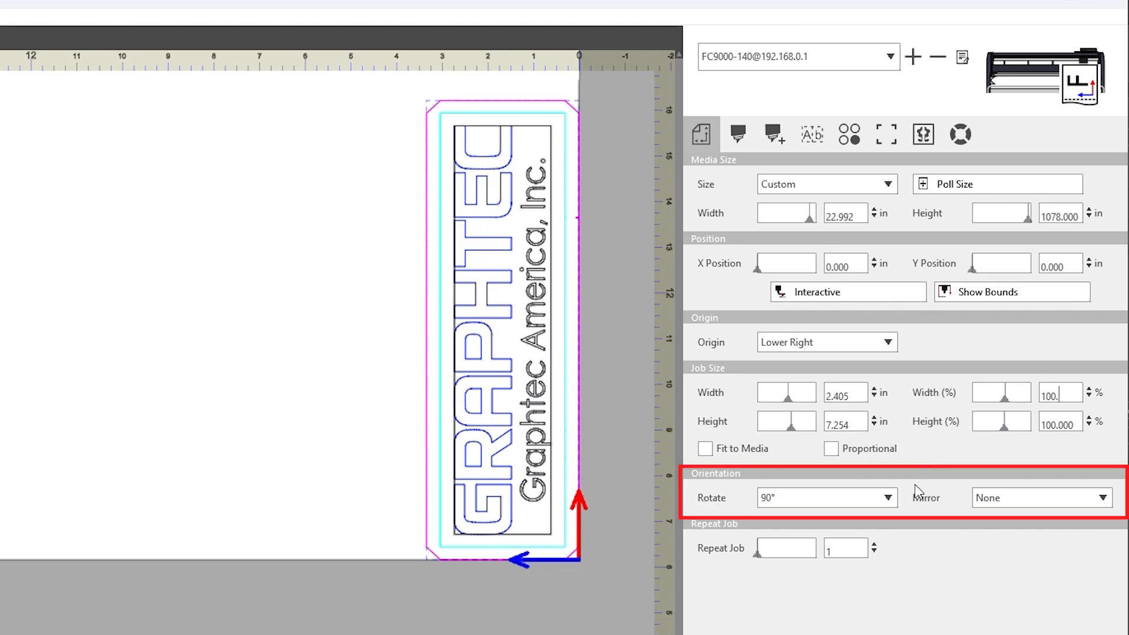
Set the job's rotation to 0°
click(885, 498)
click(842, 519)
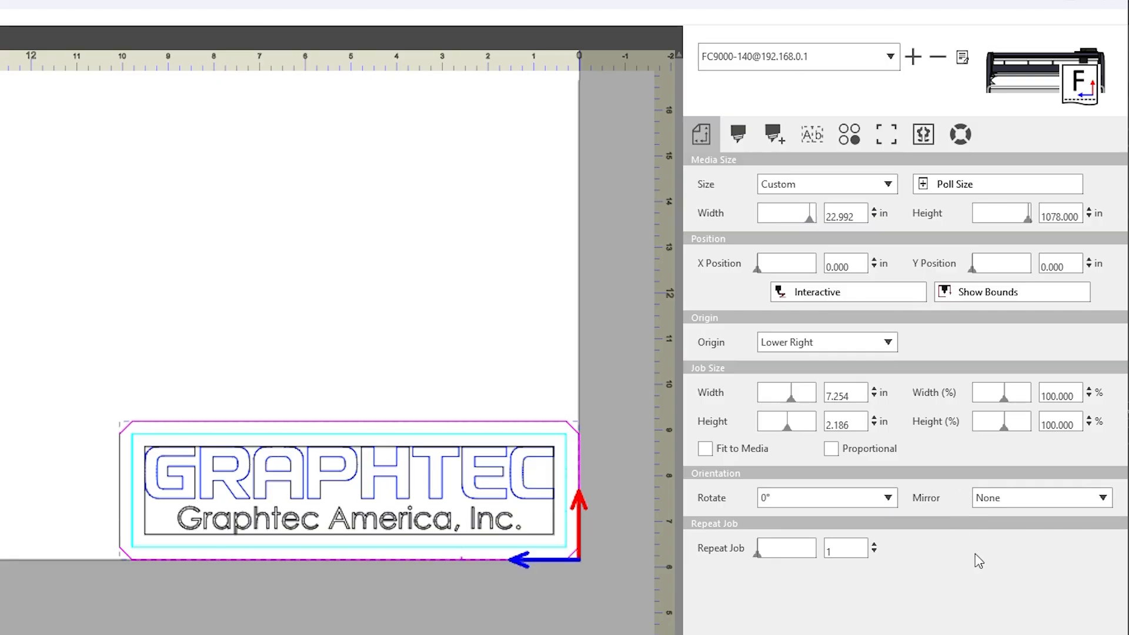
Mirror the job horizontally and restore the mirror setting to None
click(1068, 505)
click(1033, 536)
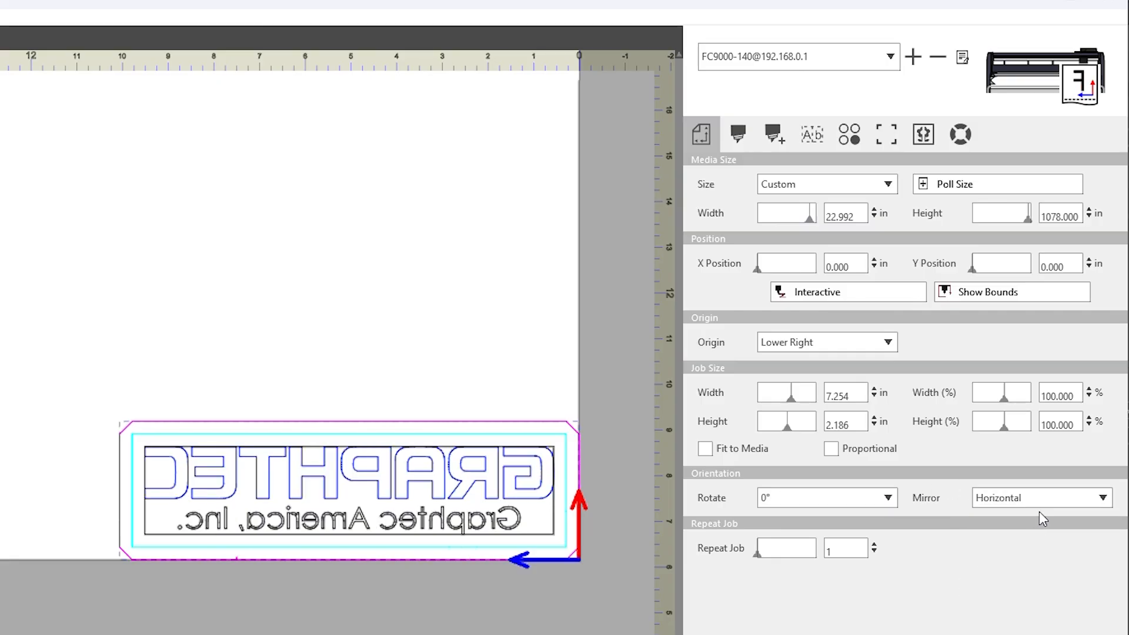
click(1035, 500)
click(1016, 518)
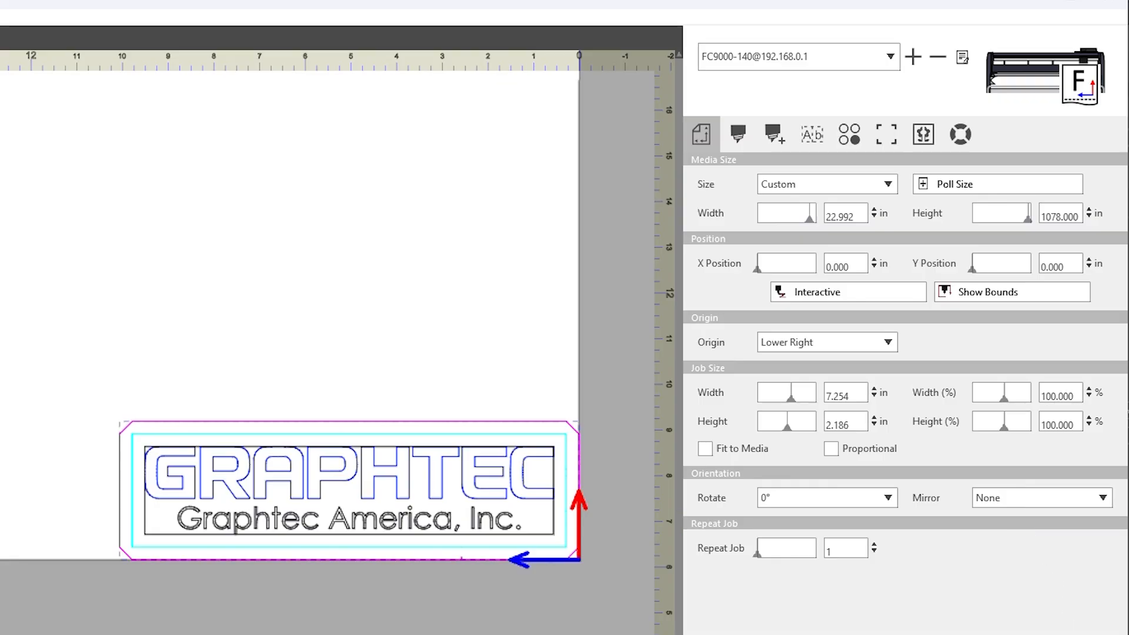
Organize the driver options by layer and exclude the GA Logo layer from the cut
click(738, 135)
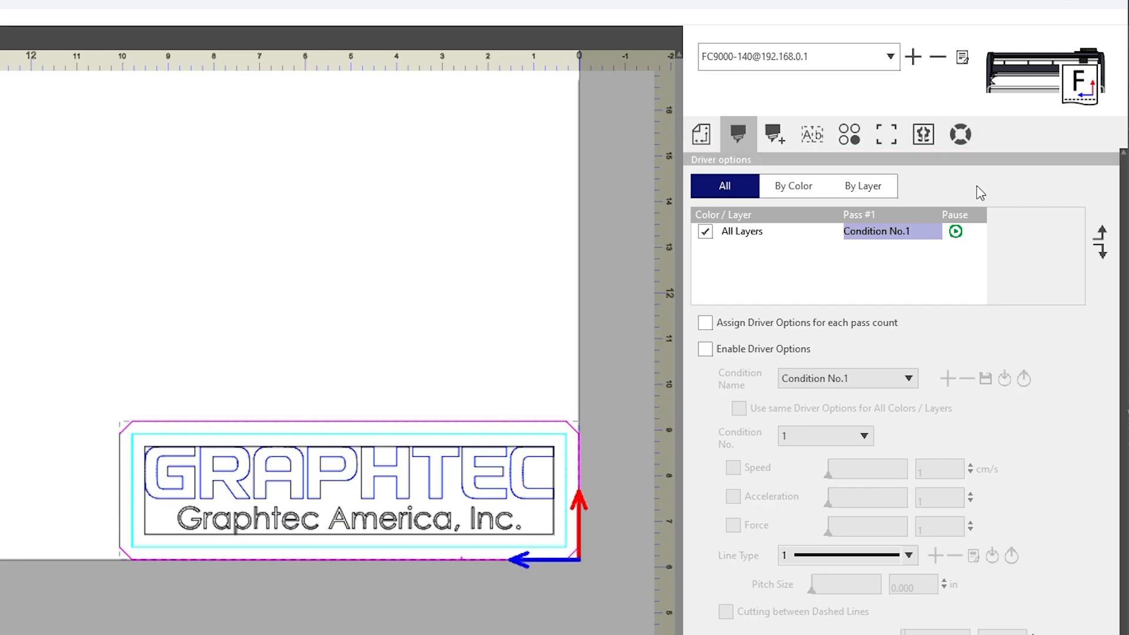
click(778, 186)
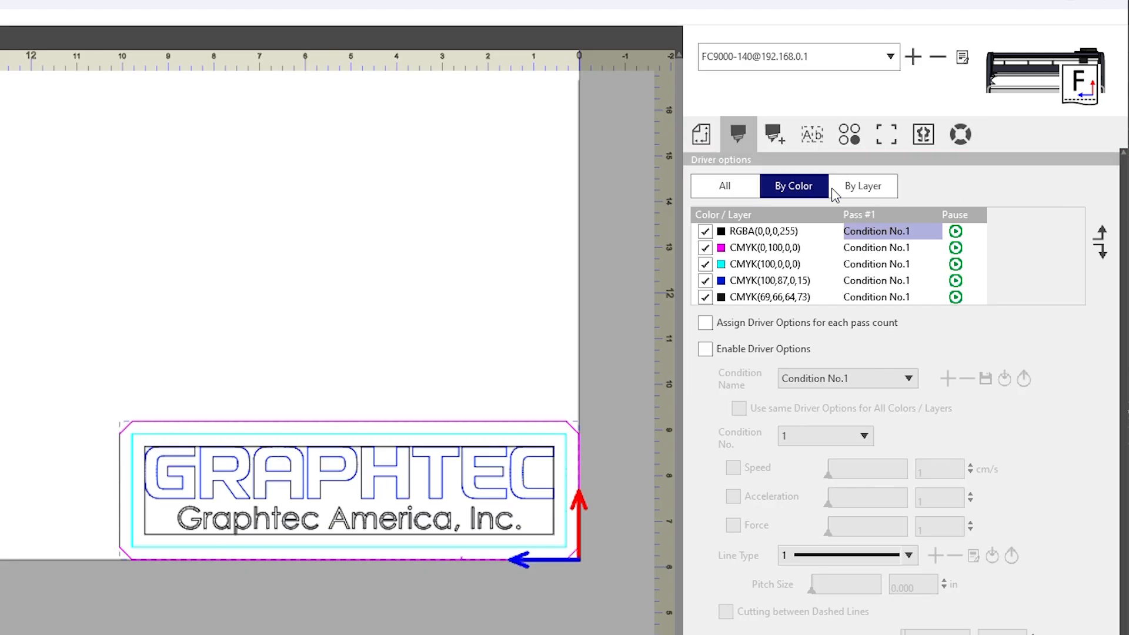
click(879, 187)
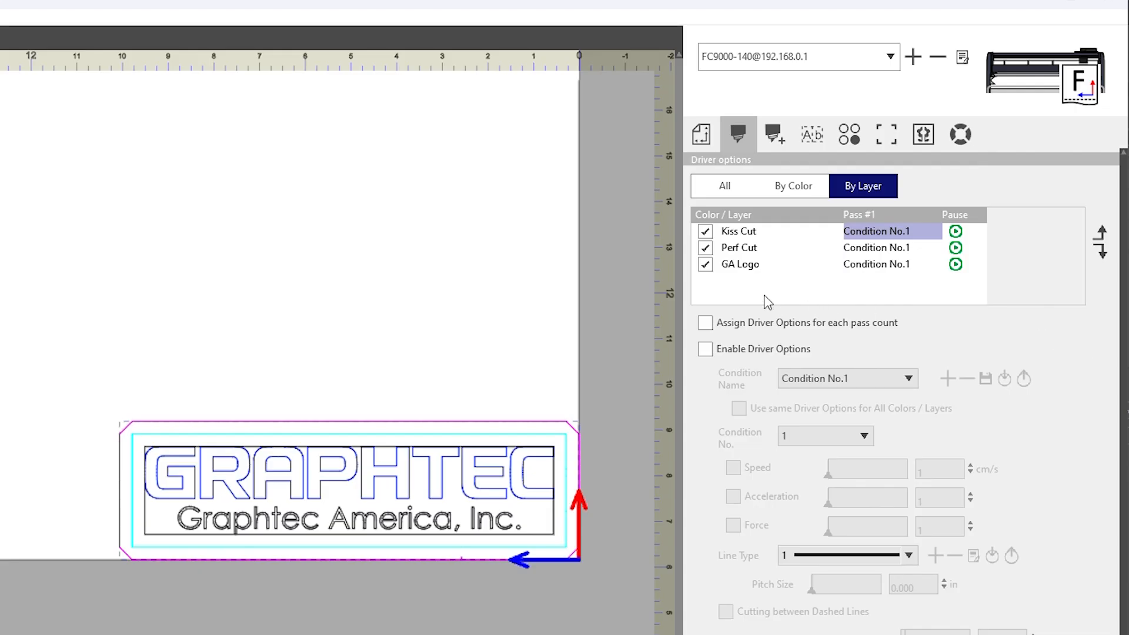
click(706, 265)
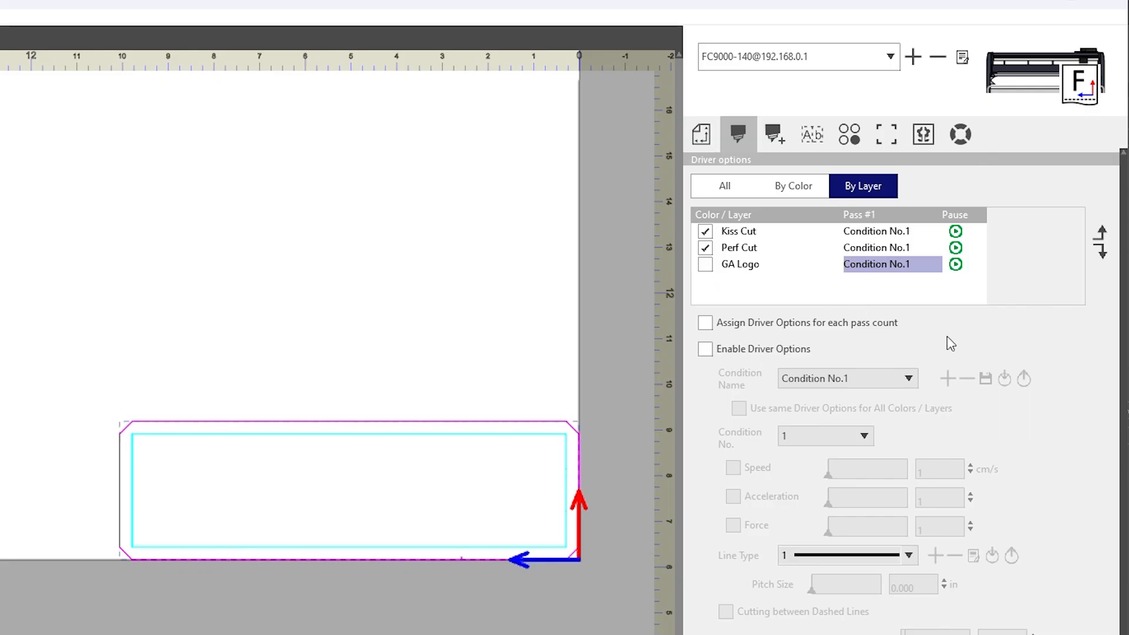
Move the GA Logo layer to the first place in the cutting order and back to the last
click(1101, 233)
click(1101, 233)
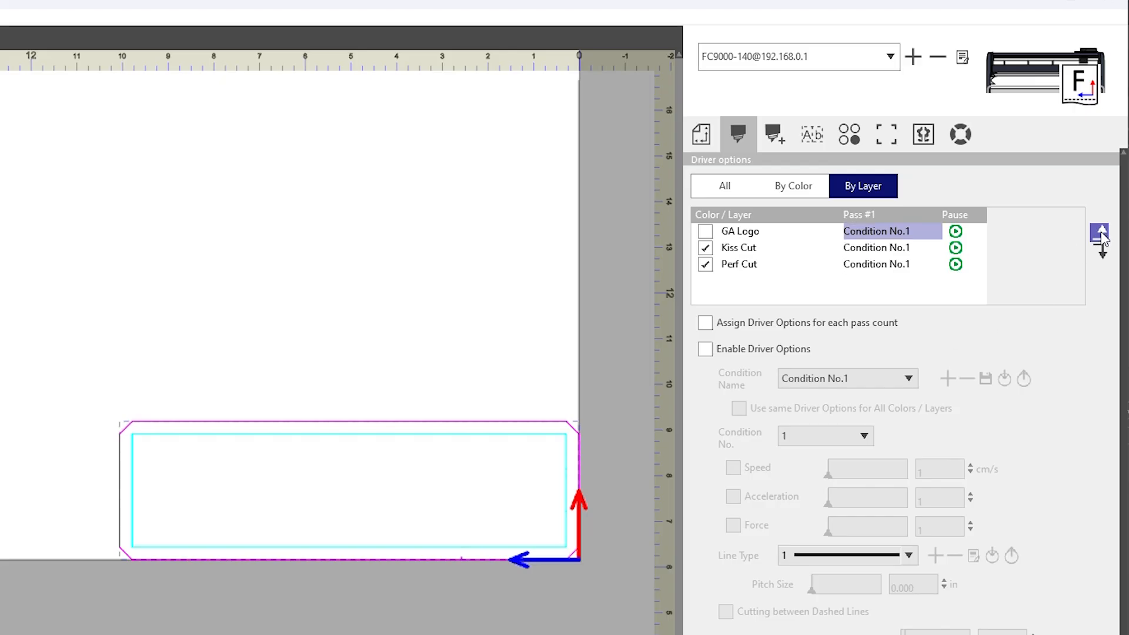
click(1100, 251)
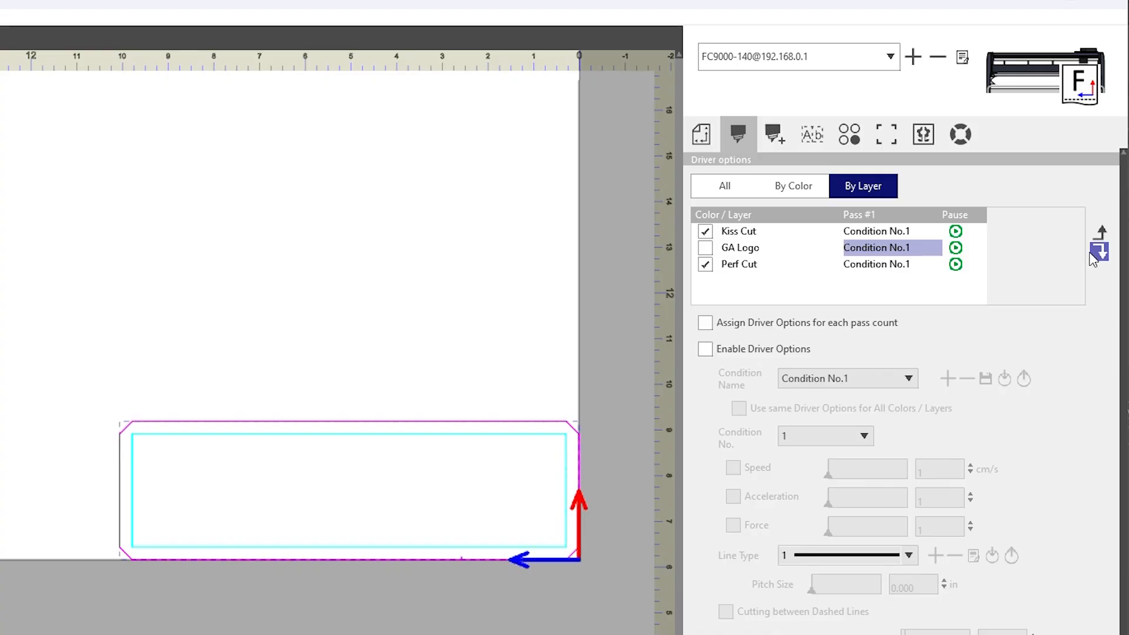
click(1100, 251)
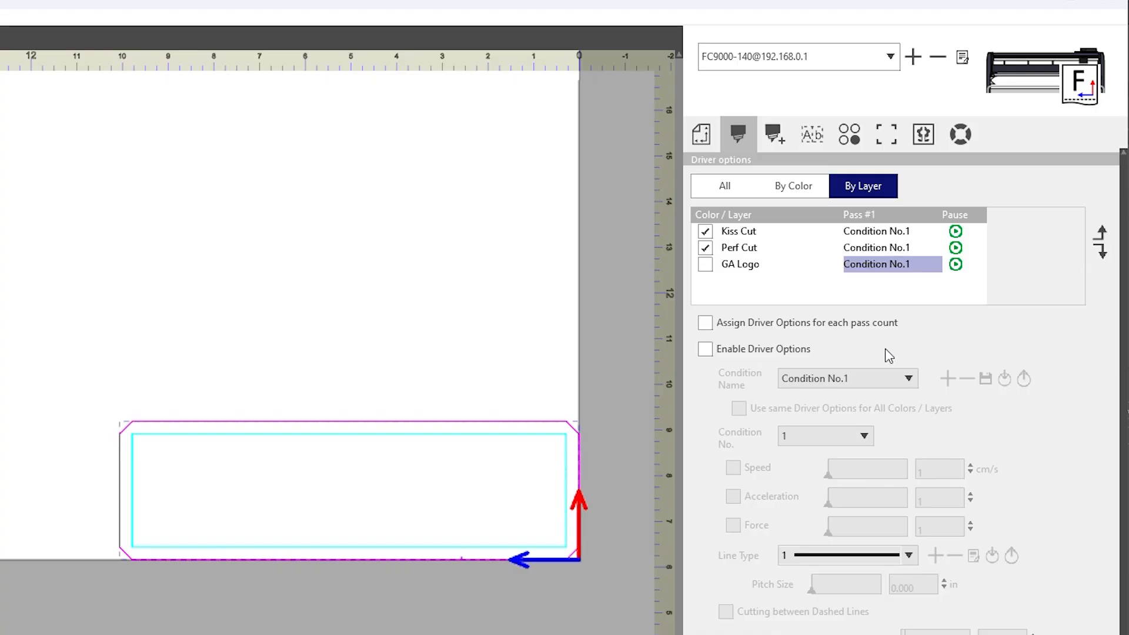
Enable the driver options for the layer-based cutting conditions
click(705, 349)
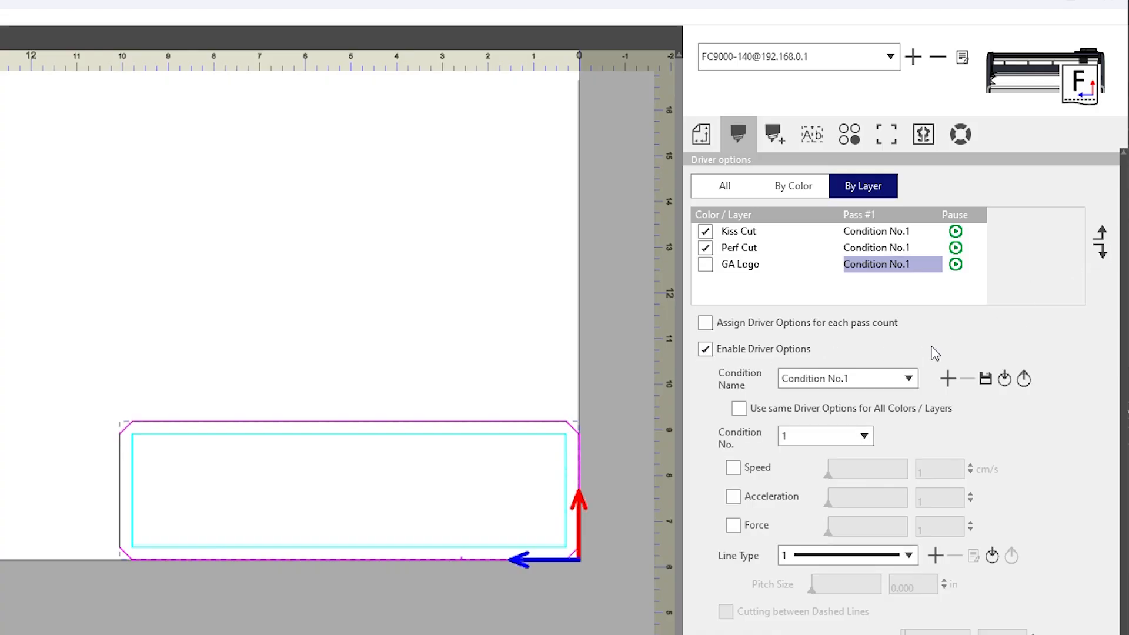
Assign Condition No.1 as the cutting condition of the Kiss Cut layer
click(909, 380)
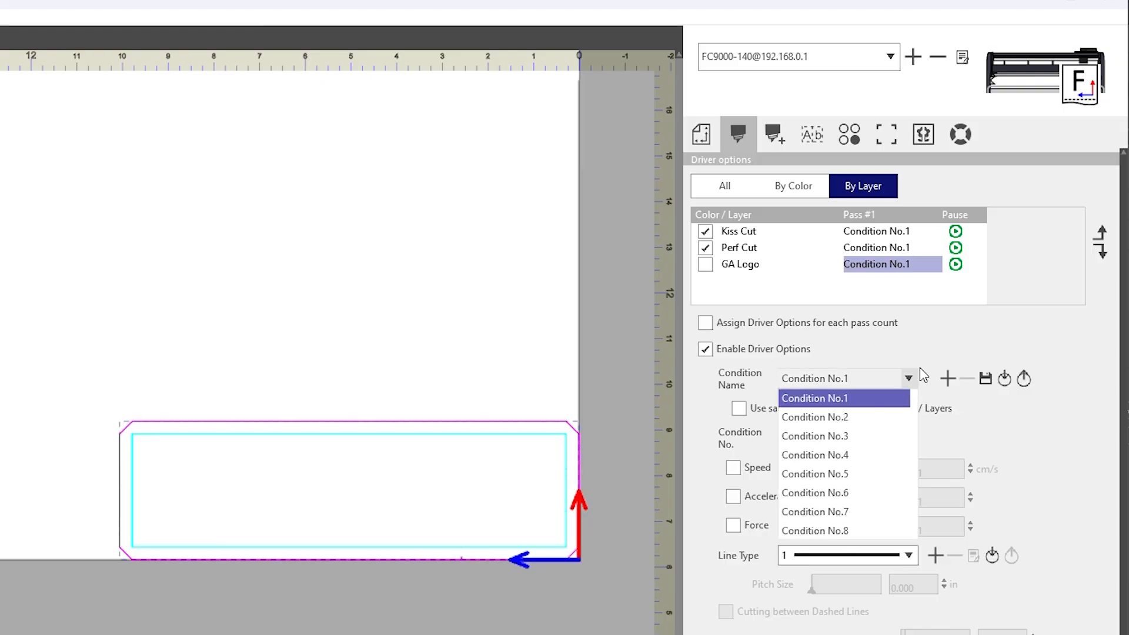
click(921, 371)
click(865, 232)
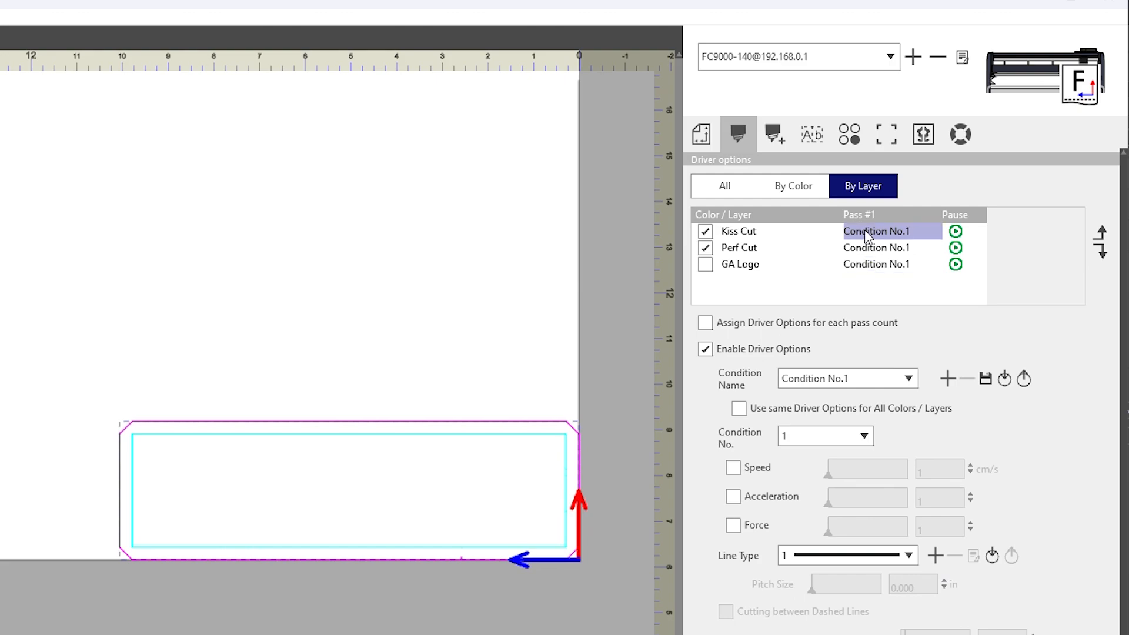
click(884, 378)
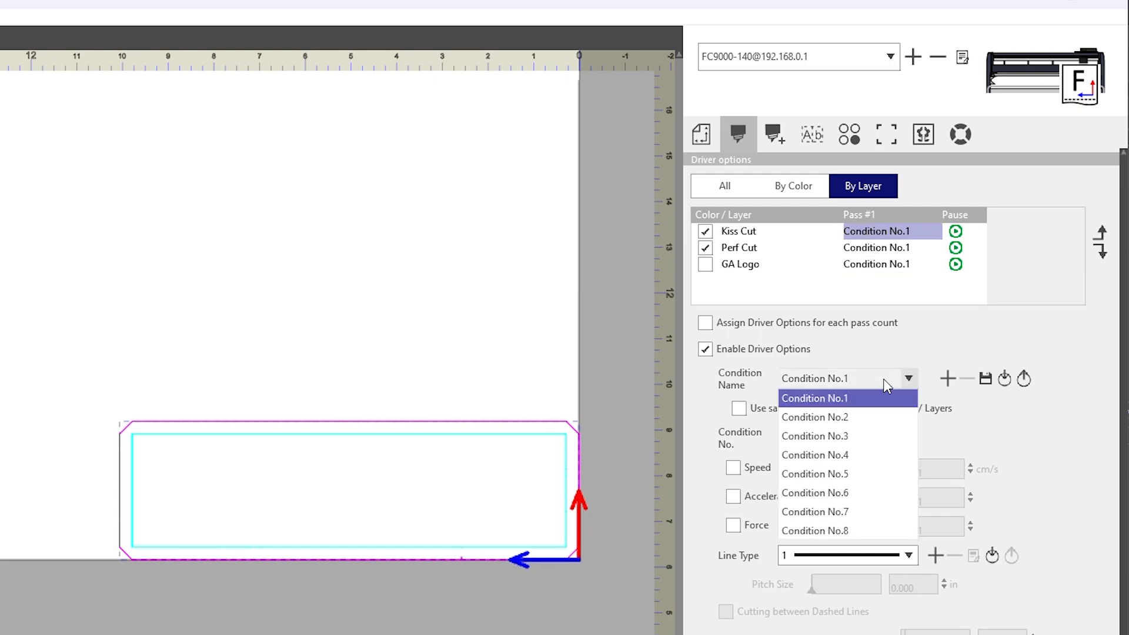
click(843, 399)
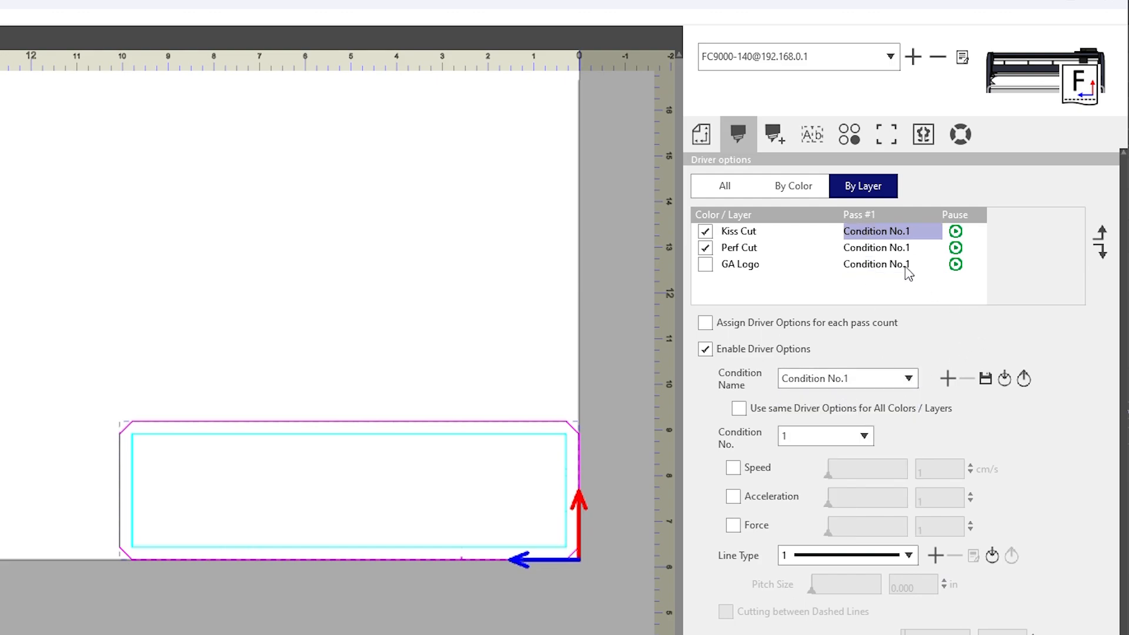
Assign Condition No.2 as the cutting condition of the Perf Cut layer
click(891, 249)
click(893, 382)
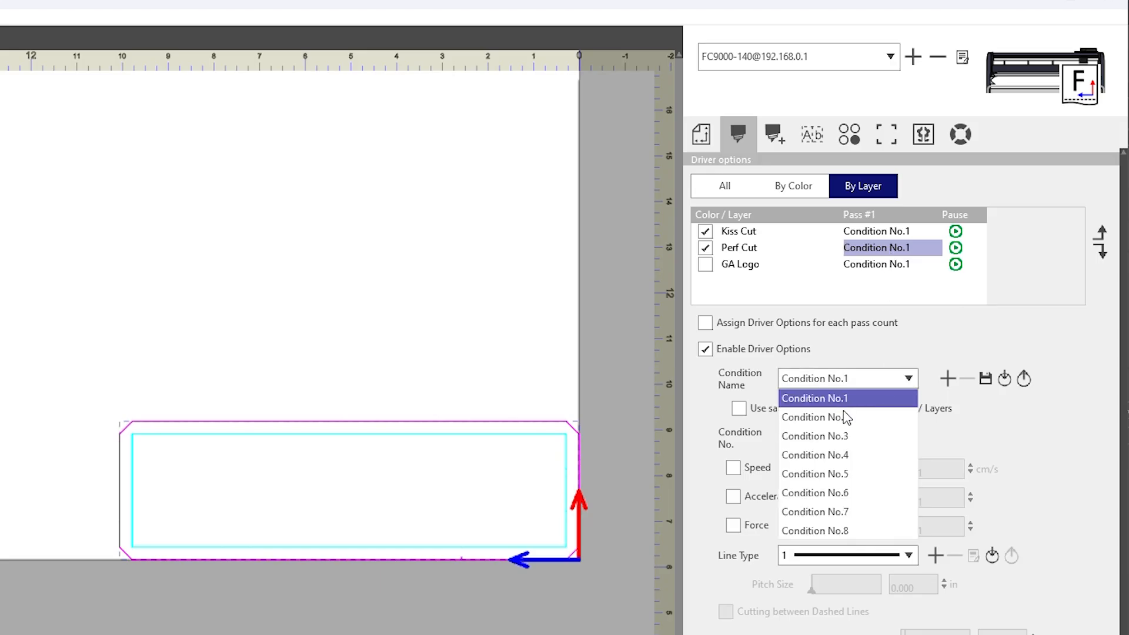
click(847, 417)
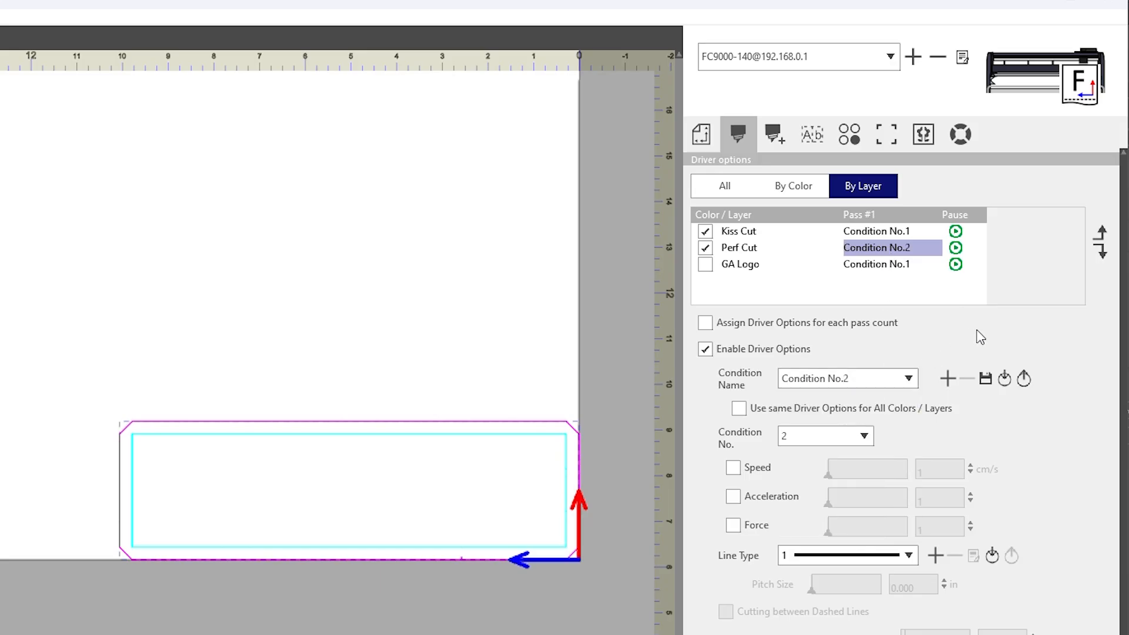